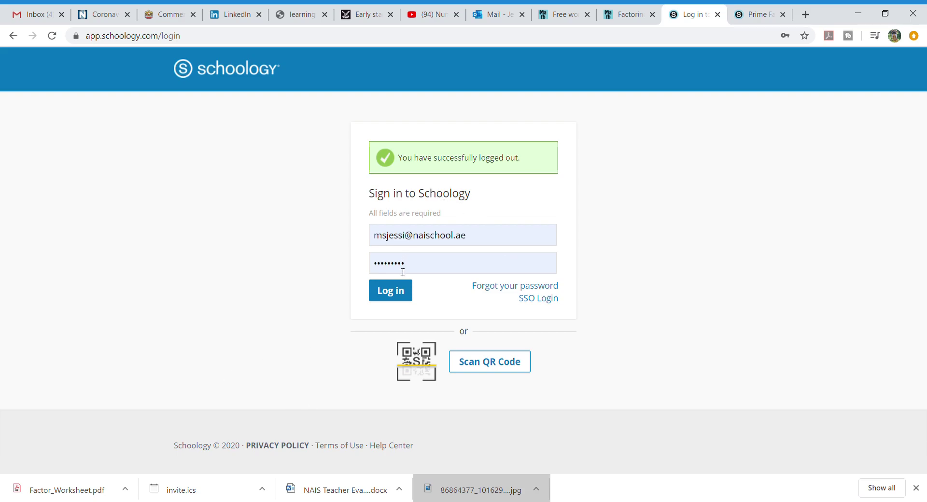
Step: Sign in to Schoology with the filled-in credentials and open the "Innovation and You" Section 1 course
left_click(400, 292)
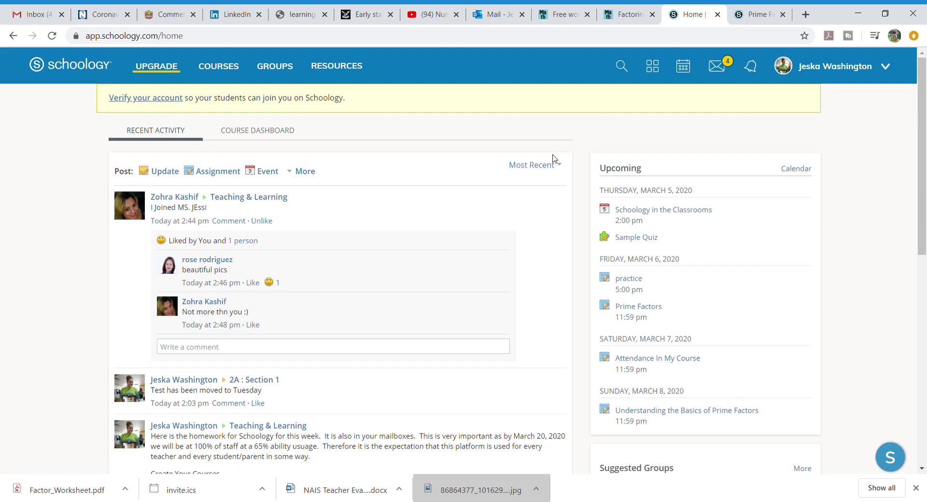
left_click(237, 70)
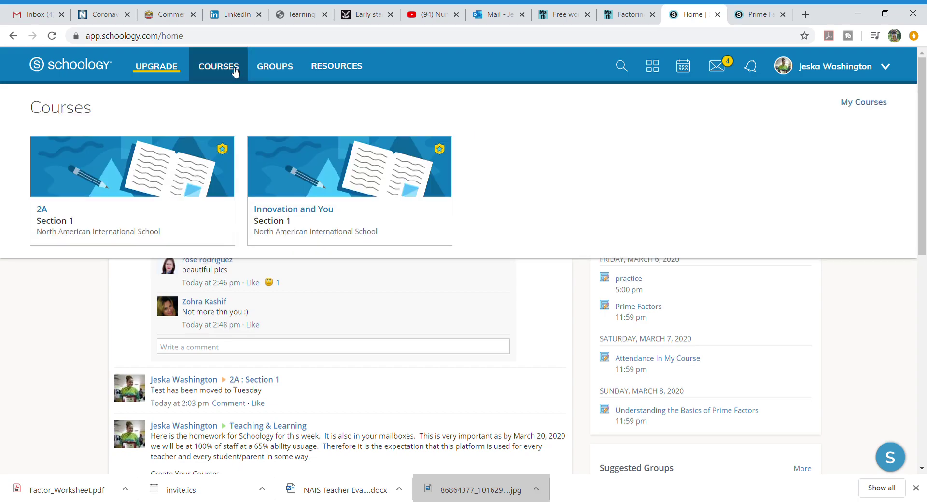
left_click(307, 209)
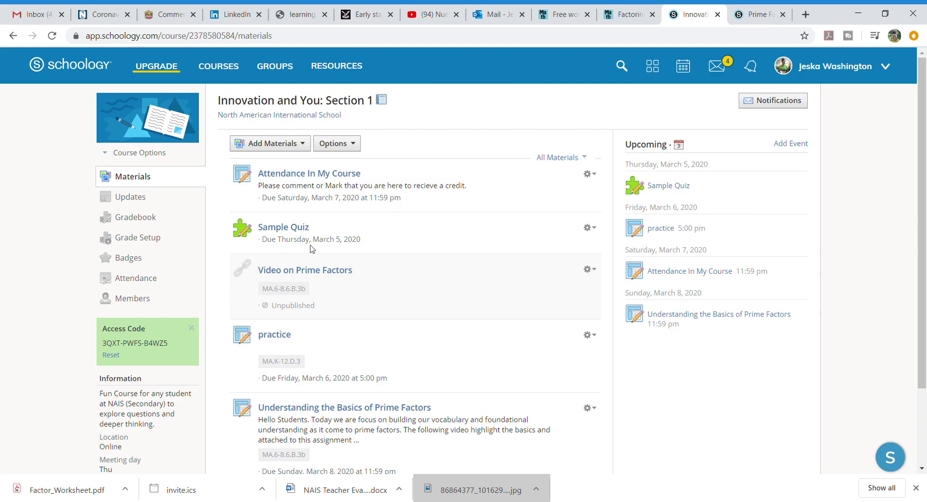
Step: Start a new assignment in the course materials and name it "Prime Factors and Vocabulary Introduction"
left_click(305, 147)
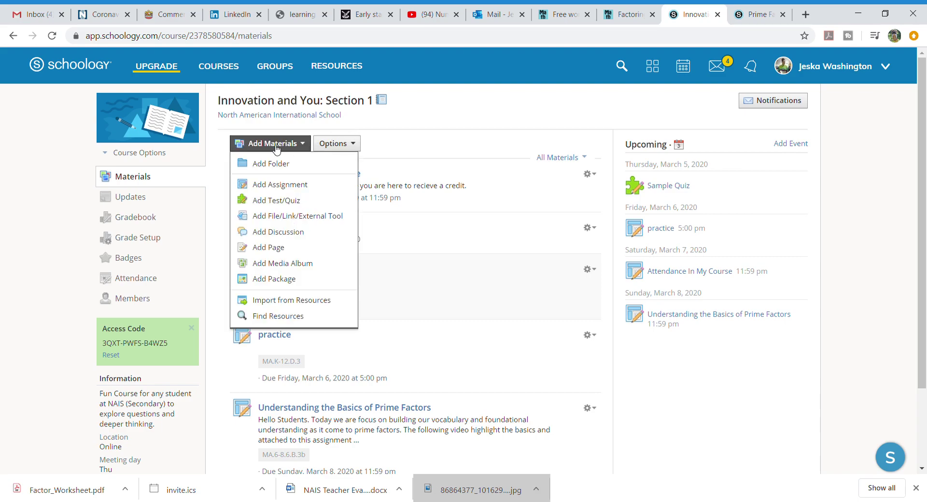
left_click(276, 188)
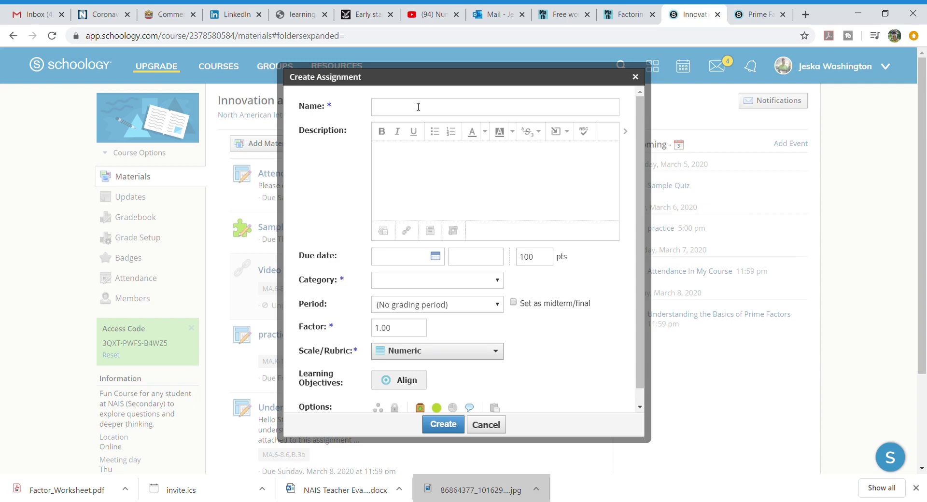
type("Underst")
key("BackSpace")
key("BackSpace")
key("BackSpace")
key("BackSpace")
key("BackSpace")
key("BackSpace")
type("Prime Factors and Vocabulary Inf")
key("BackSpace")
type("trod")
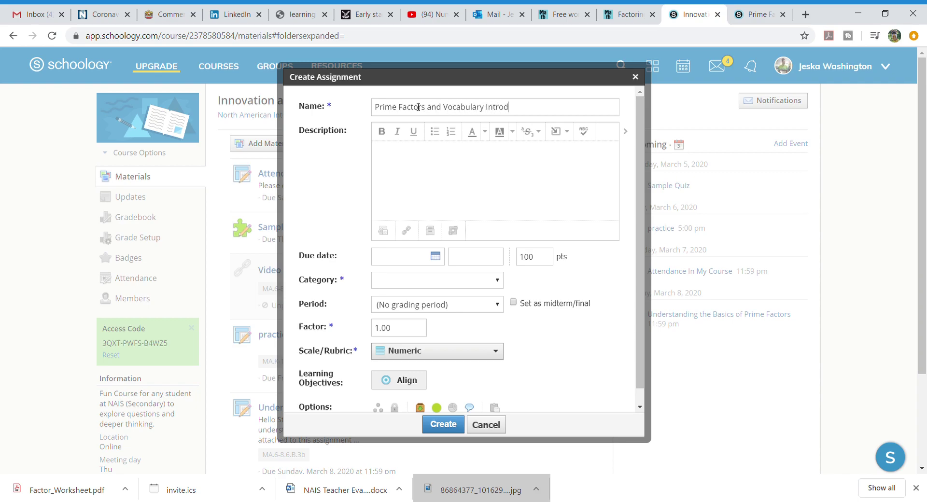
type("ucation")
key("BackSpace")
key("BackSpace")
key("BackSpace")
type("tion")
left_click(402, 167)
left_click(511, 133)
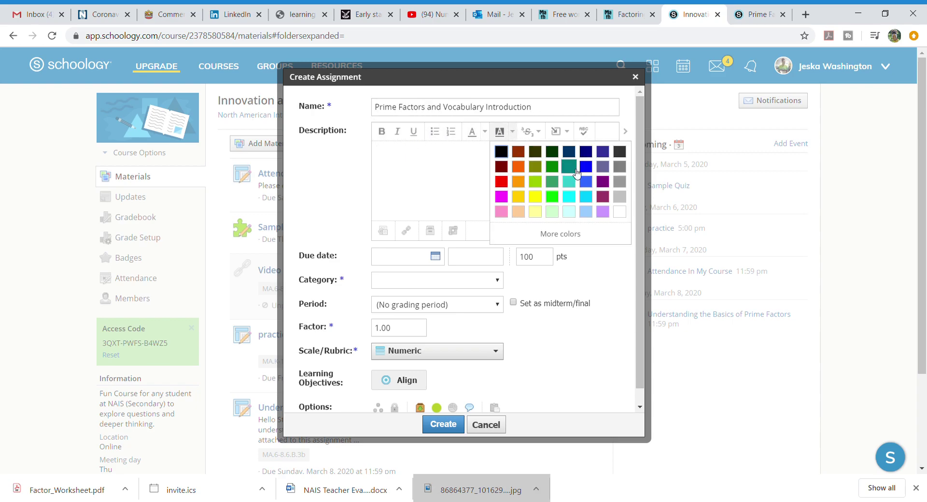
left_click(578, 173)
type("mkhk")
key("BackSpace")
key("BackSpace")
key("BackSpace")
key("BackSpace")
left_click(512, 132)
left_click(621, 213)
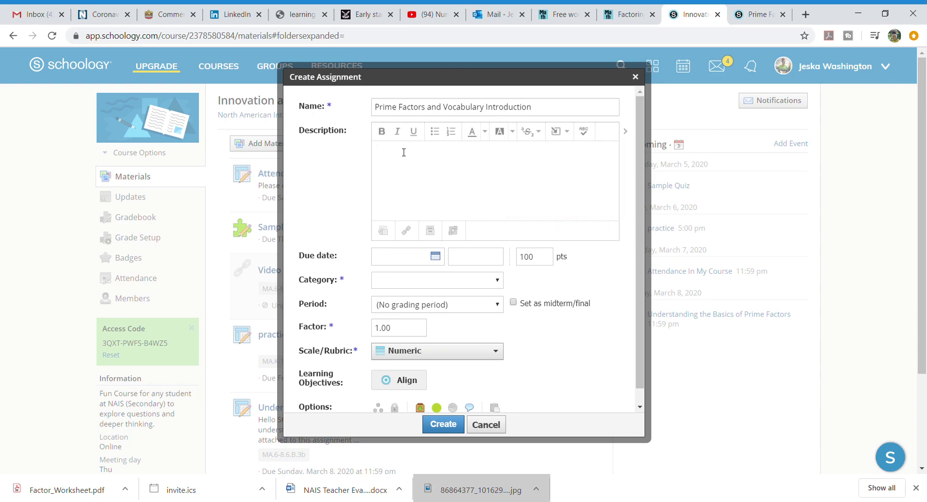
Step: Write the bold greeting "Hello Students and Welcome to a NEW UNIT!!" in the description, followed by a blank line
left_click(382, 132)
type("Hello Students and Welcome to a NEW UNIT")
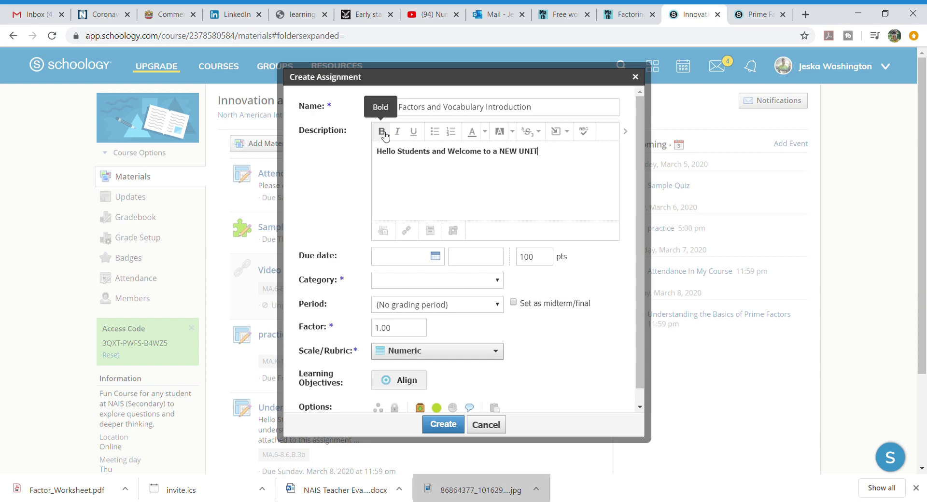
type("!!")
key("Return")
key("Return")
Step: Add a paragraph: "We are going to learn how to do Prime Factors and understand what they really mean. In this assignment, you have video to support"
type("We are going to learn how to do Prime Factors and understand")
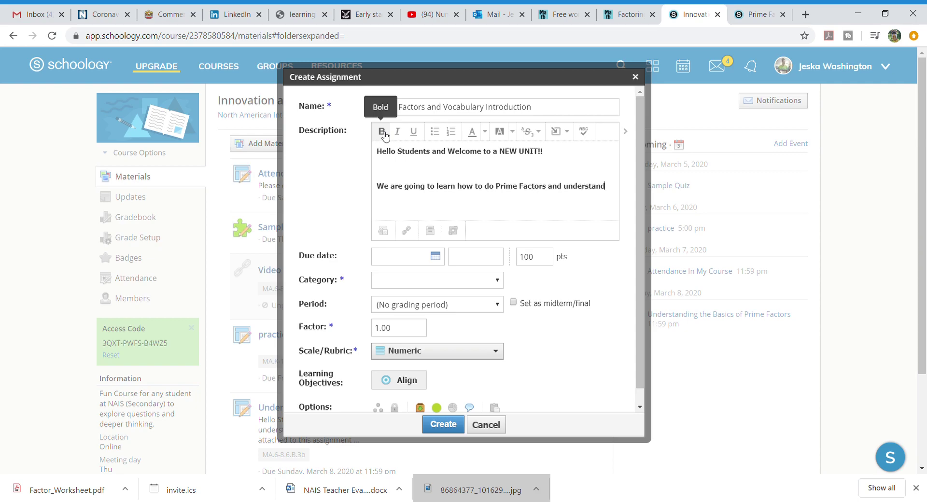
type(" what they really mean.  In this assignme")
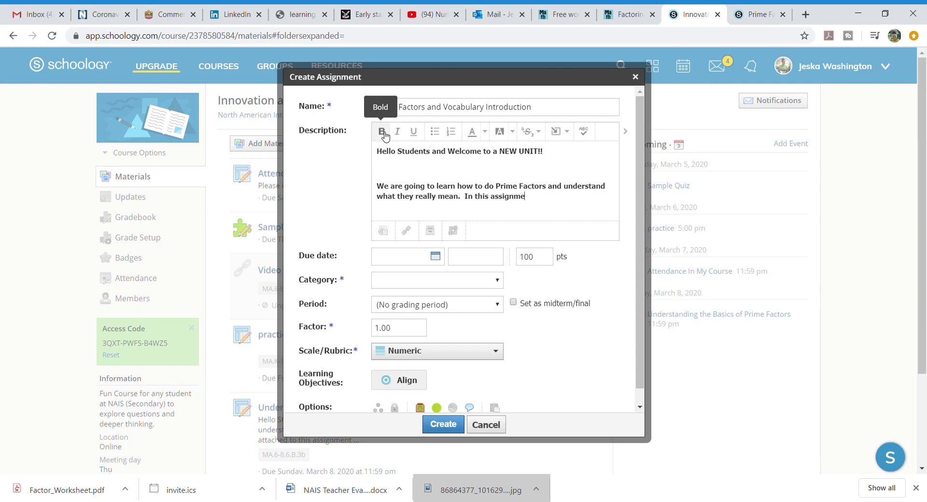
type("nt, you have video to support ")
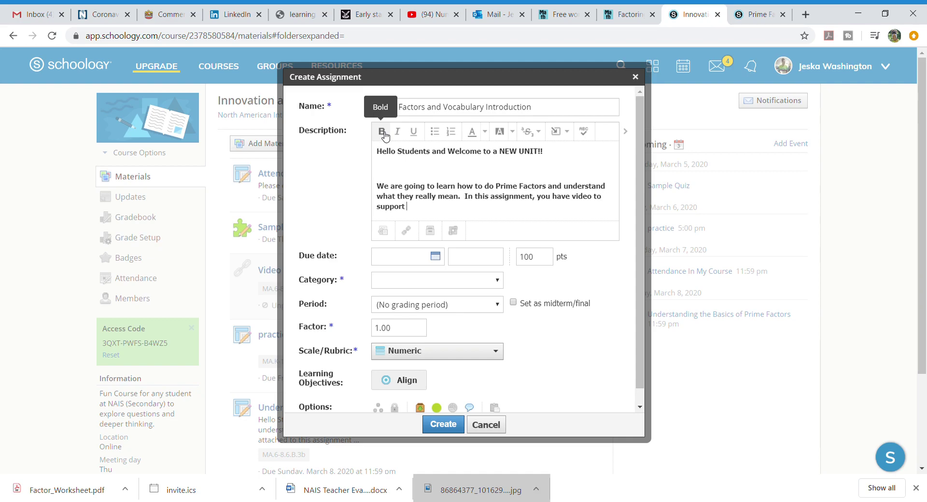
Step: Continue the description with "your learning AND an attachment which must be completed and submitted back to me by the deadline. Please enjoy and comment"
type("your learning and")
key("BackSpace")
key("BackSpace")
key("BackSpace")
type("AND an atta")
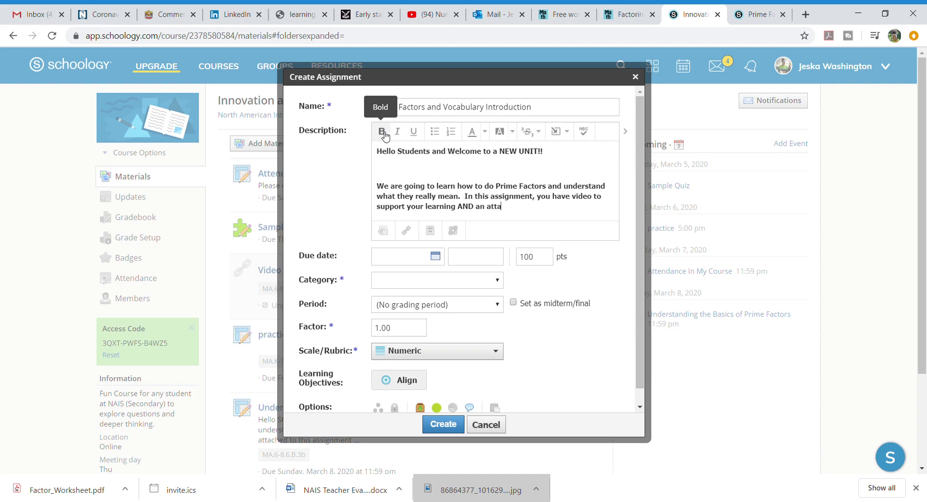
type("chment whih")
key("BackSpace")
type("ch must be completed and ")
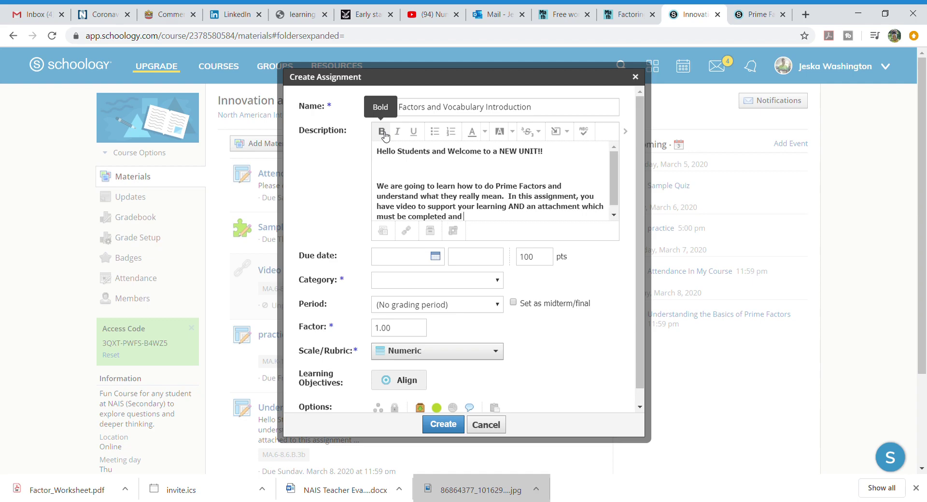
type("submitted back to me by the deadl")
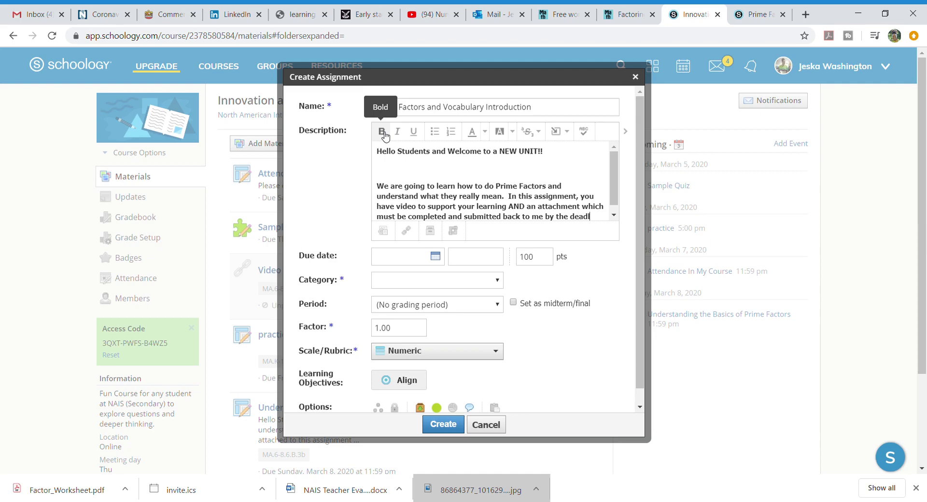
type("ine.  Please enjoy and comment ")
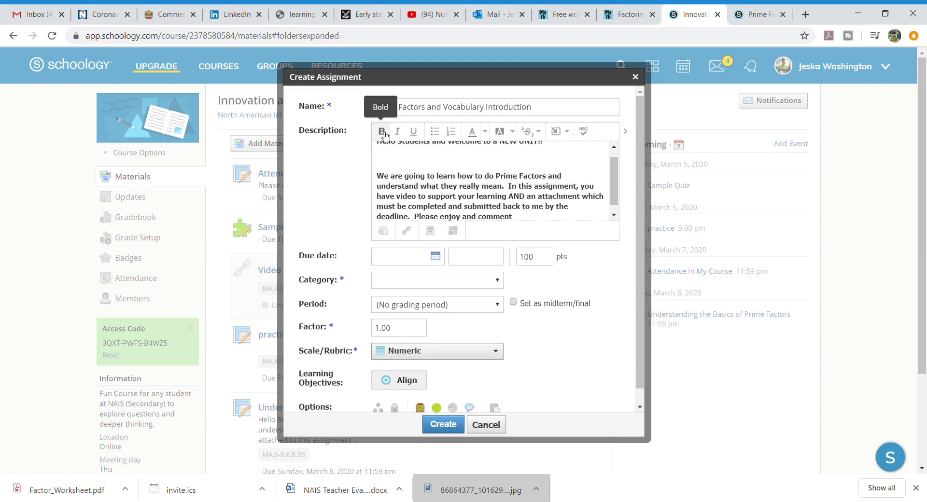
Step: Finish the description with "for questions and a continued conversation." and add a new line after it
type("for questions and a continued")
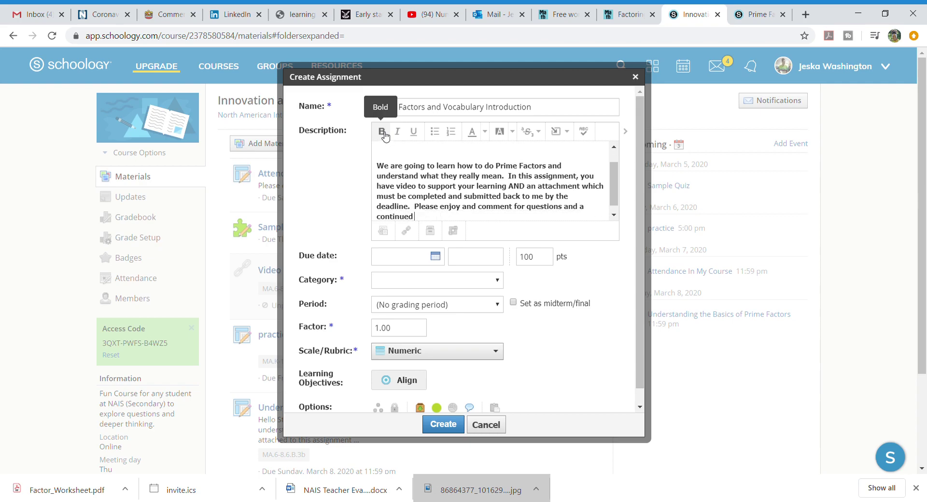
type(" dialog")
key("BackSpace")
key("BackSpace")
type("a")
key("BackSpace")
key("BackSpace")
key("BackSpace")
key("BackSpace")
type("onversation.")
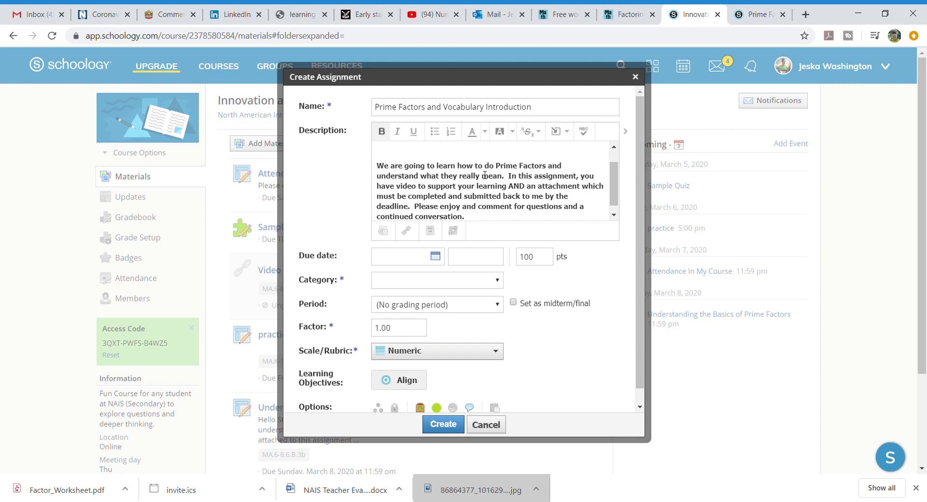
key("Return")
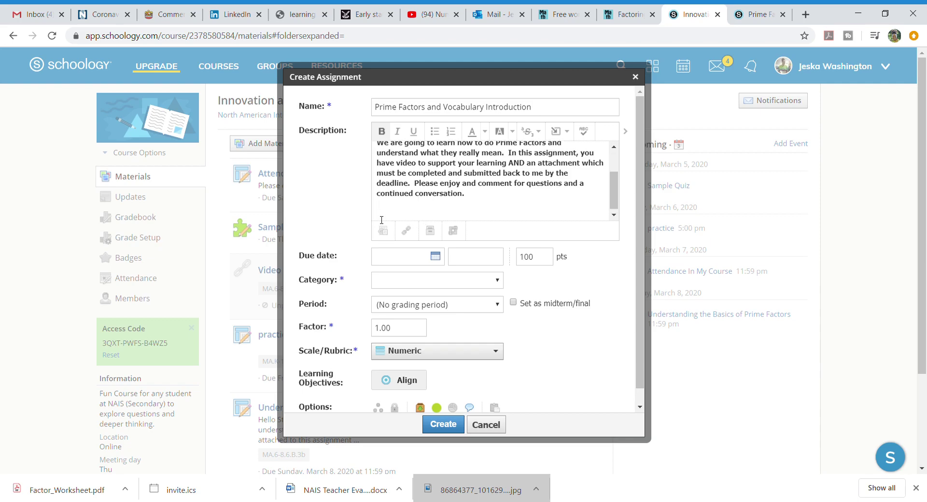
Step: Begin inserting web content into the description, choosing Media as the type
left_click(563, 137)
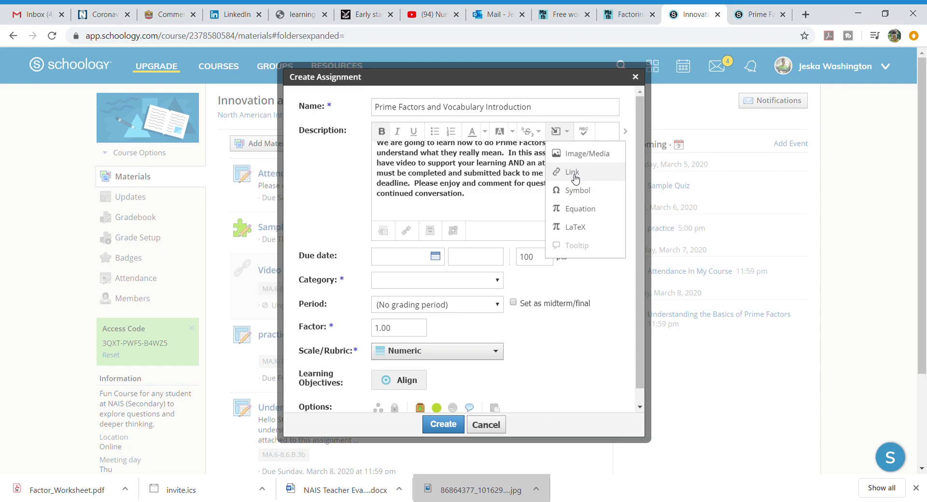
left_click(578, 154)
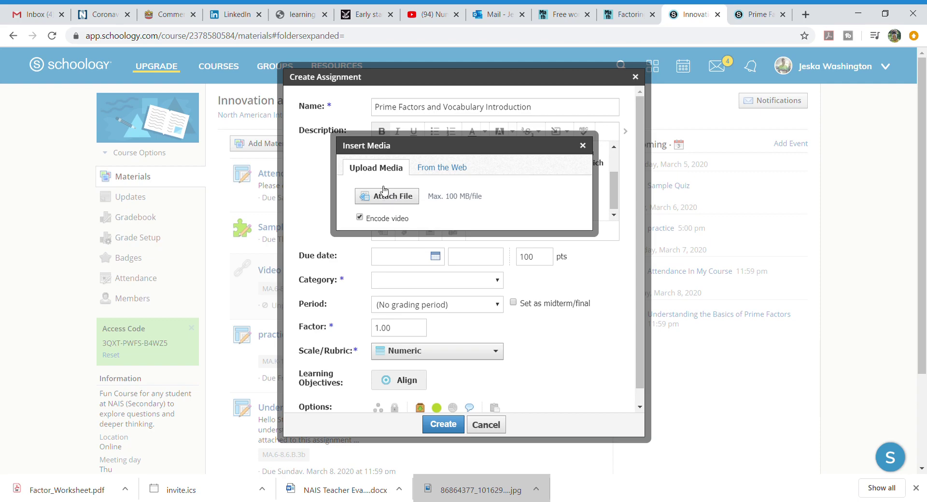
left_click(440, 168)
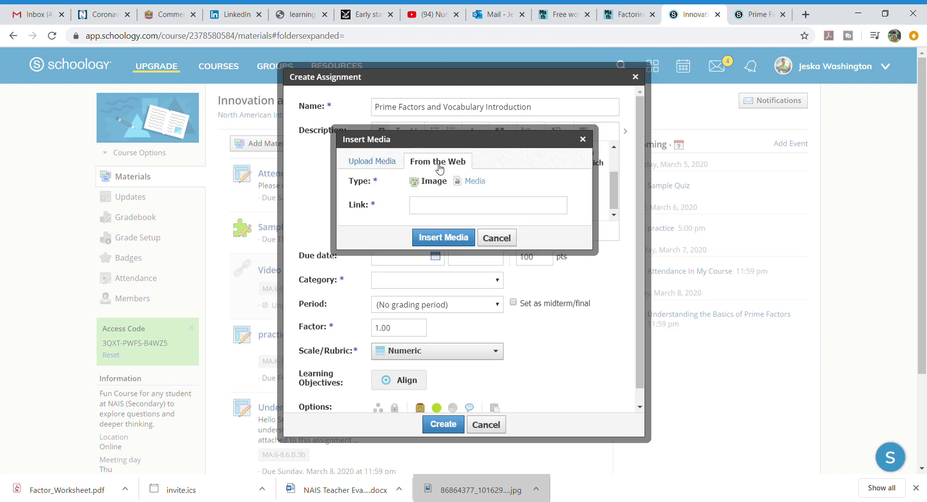
left_click(476, 185)
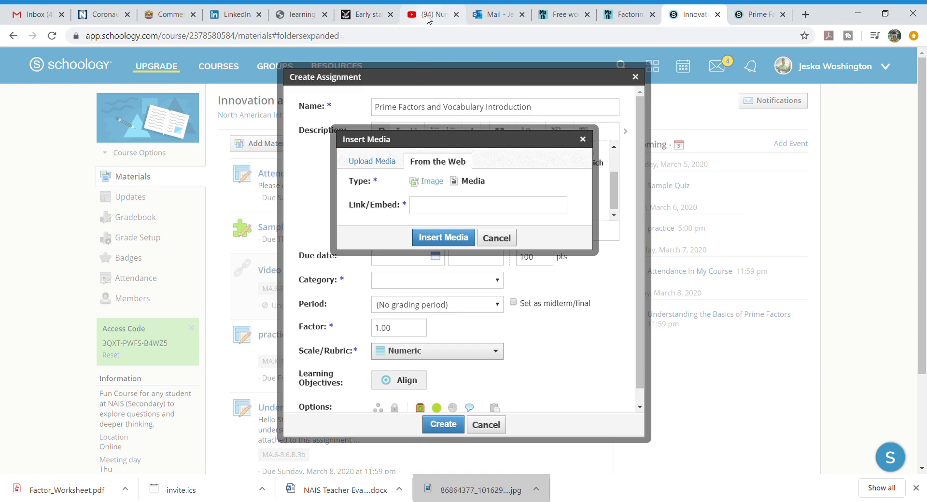
Step: Switch to YouTube, return to the "Numberville City: Prime Factorization" video, pause it and copy its share link
left_click(428, 18)
key("Escape")
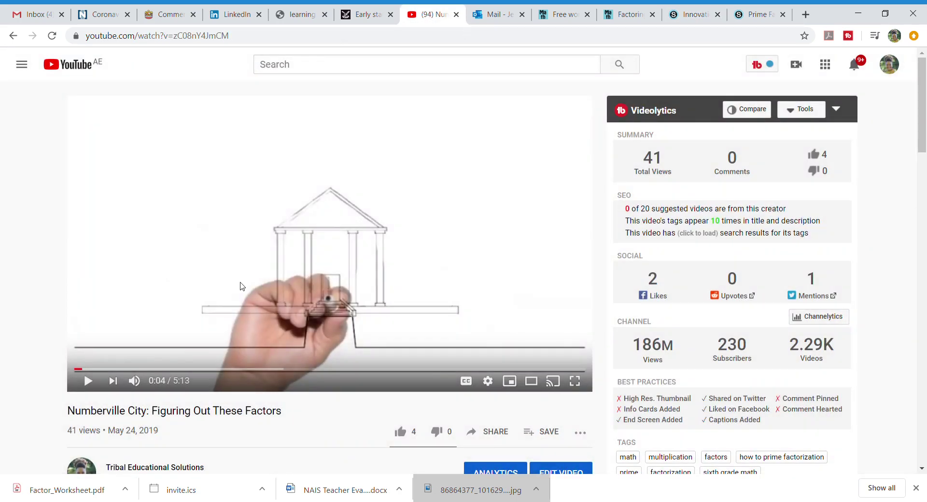
left_click(14, 36)
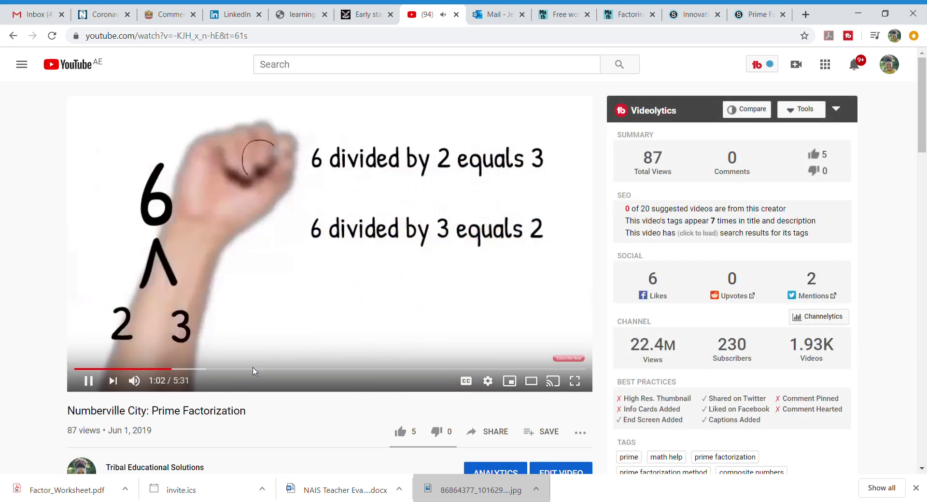
left_click(88, 381)
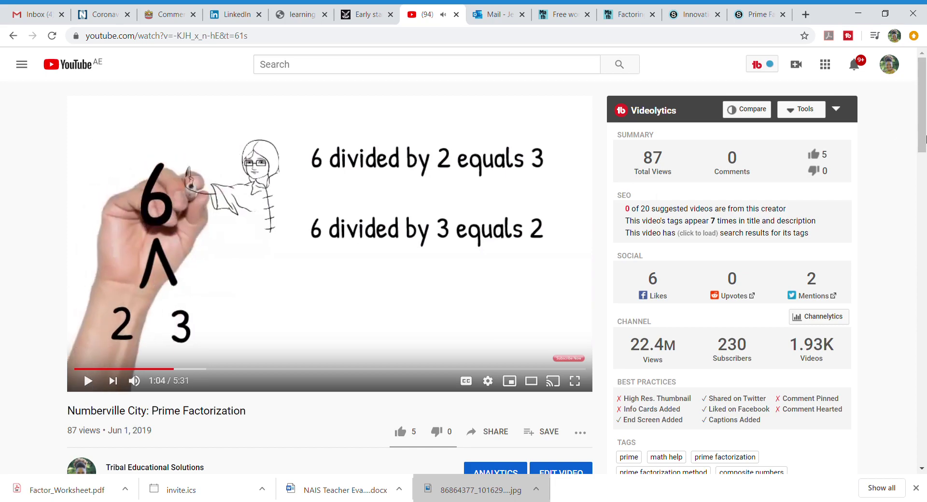
scroll(917, 112, "down", 3)
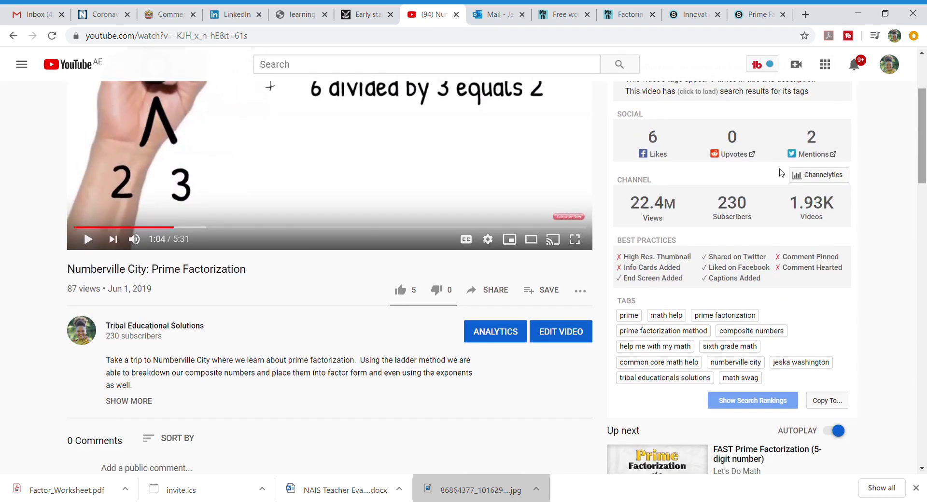
left_click(491, 290)
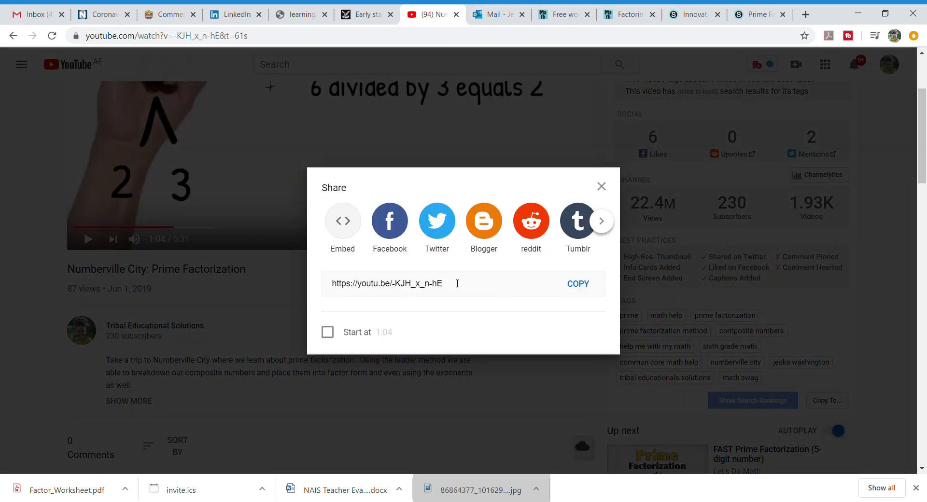
left_click(579, 285)
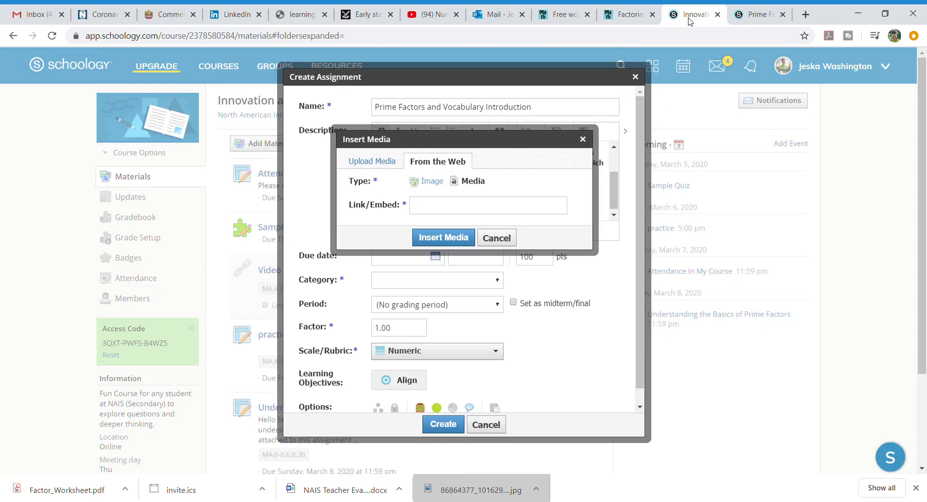
left_click(428, 208)
key("ctrl+v")
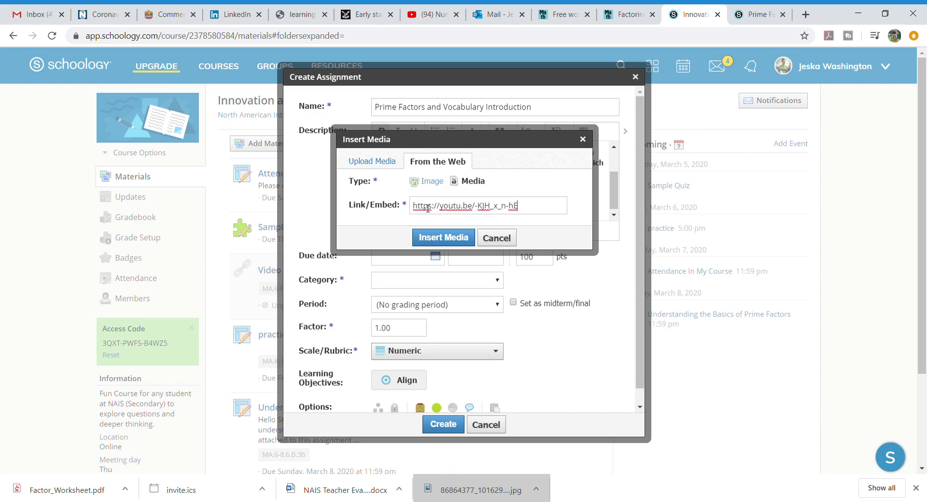
left_click(466, 239)
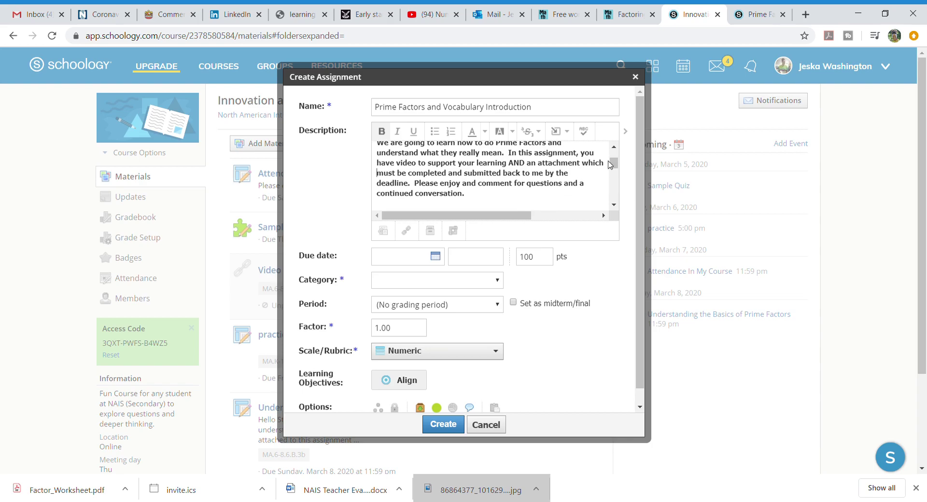
left_click_drag(611, 164, 624, 199)
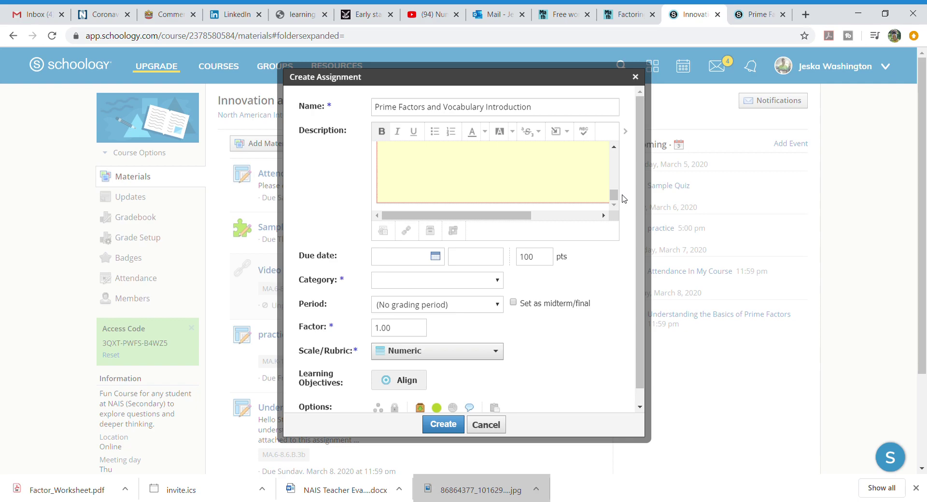
Step: Attach Factor_Worksheet.pdf to the assignment and set its due date to March 8, 2020
left_click(383, 239)
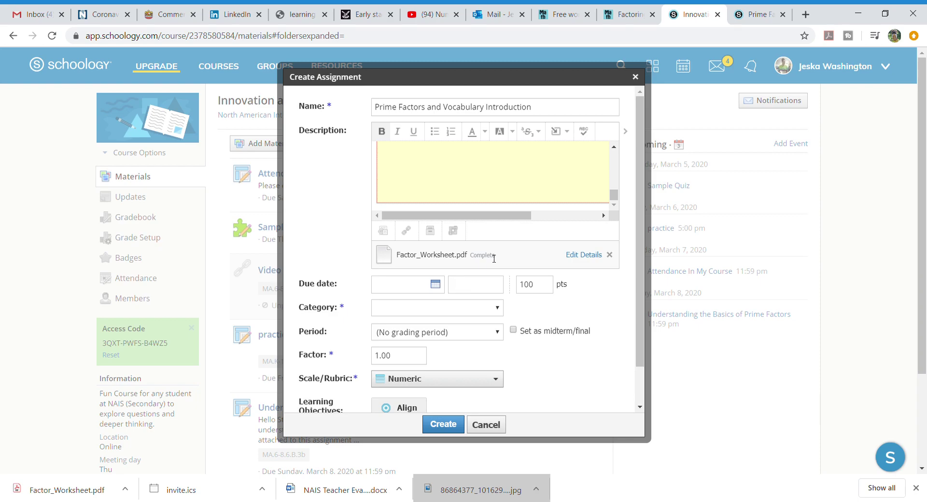
left_click(394, 286)
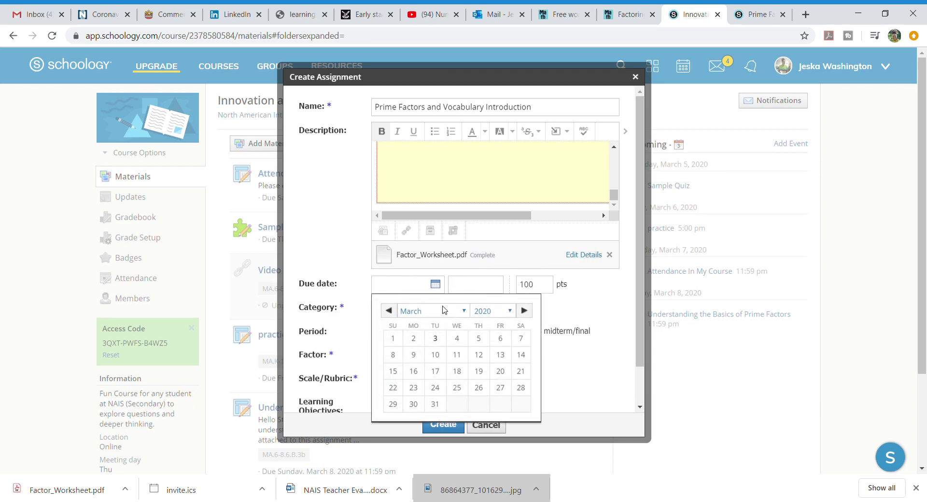
left_click(393, 355)
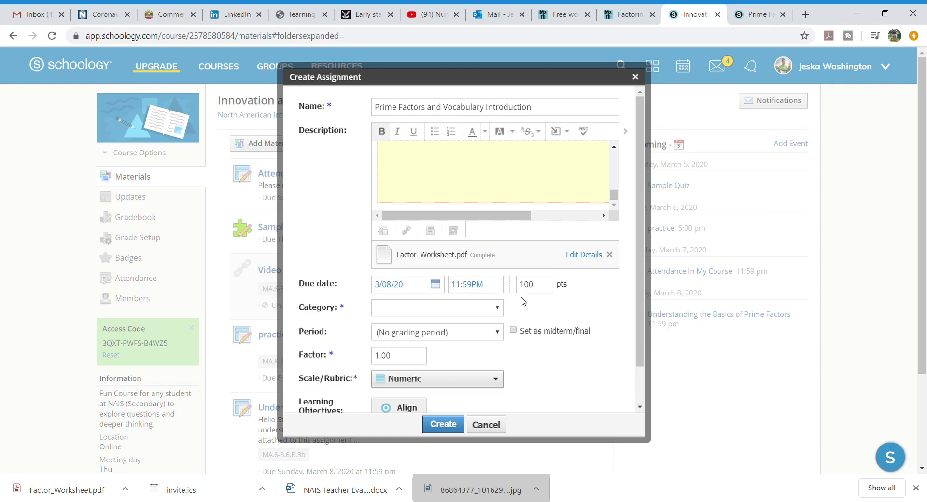
Step: Set the assignment's category to Homework and align it with learning objective MA.6-8.6.B.3b, searching the objectives for "prime factor"
left_click(492, 312)
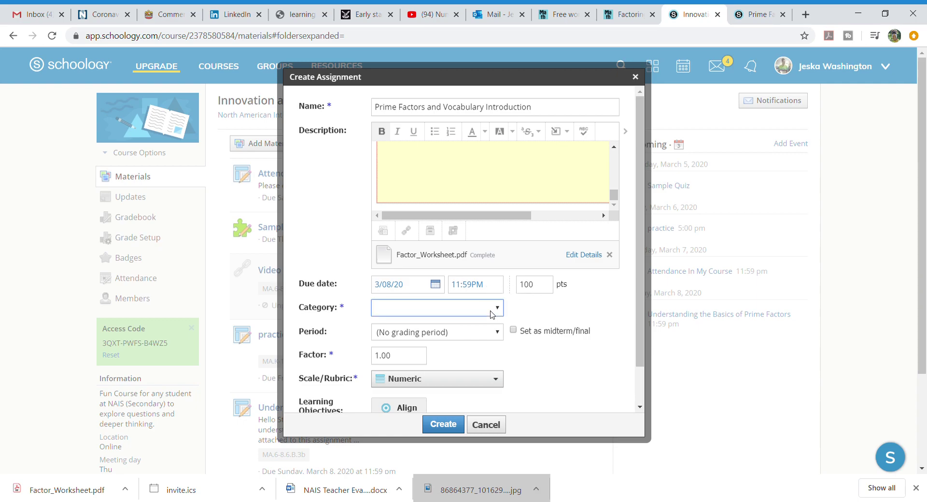
left_click(441, 351)
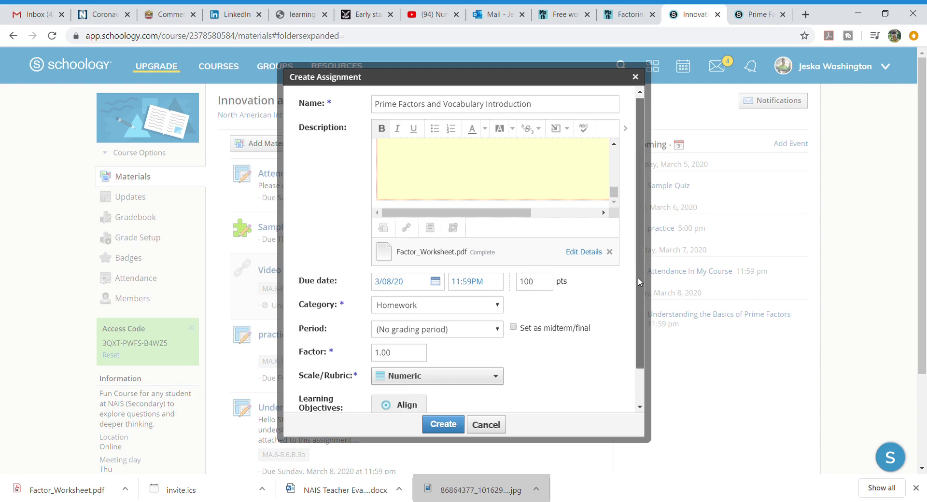
scroll(435, 338, "down", 2)
left_click(400, 369)
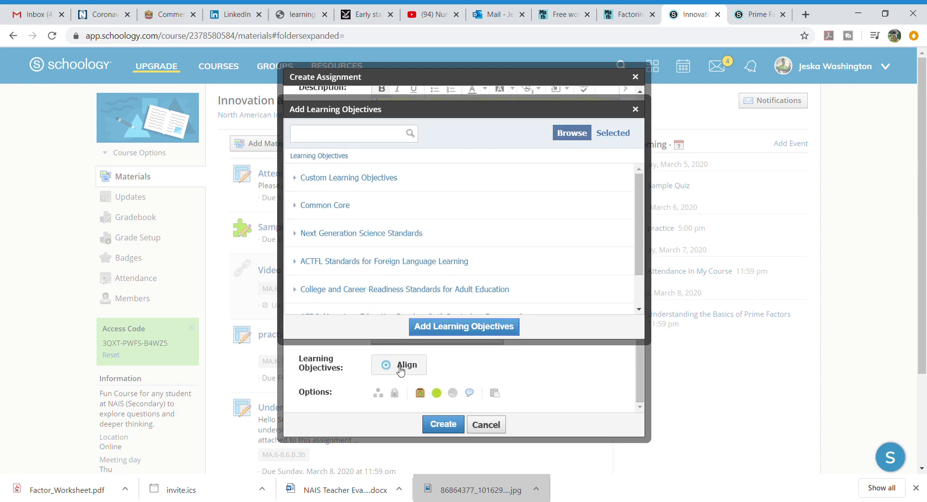
left_click(344, 139)
key("Return")
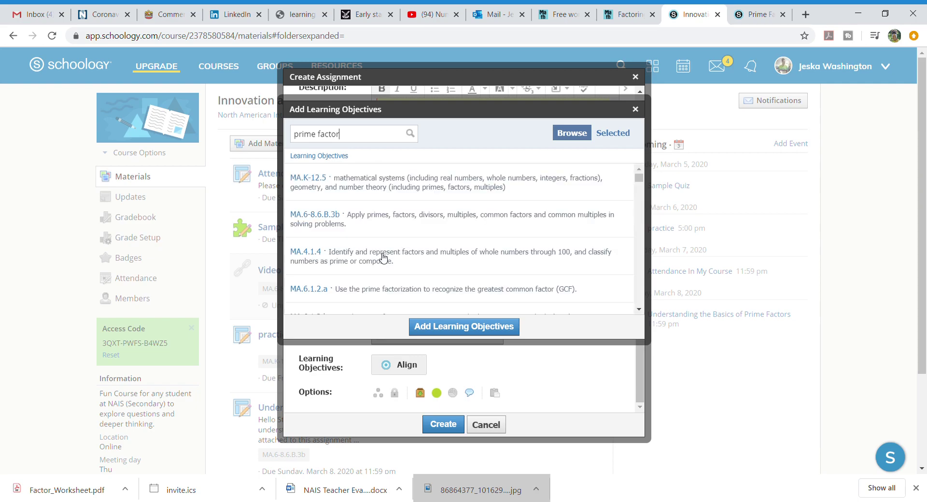
left_click(377, 219)
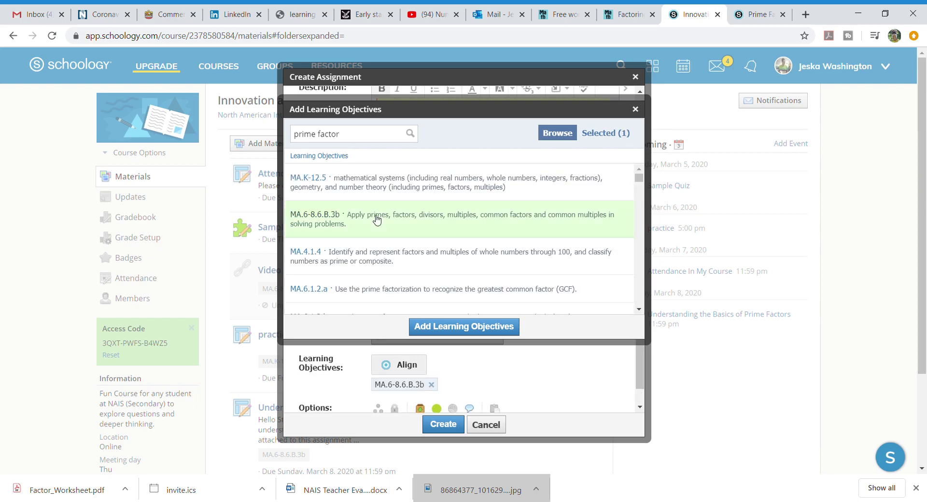
left_click(434, 327)
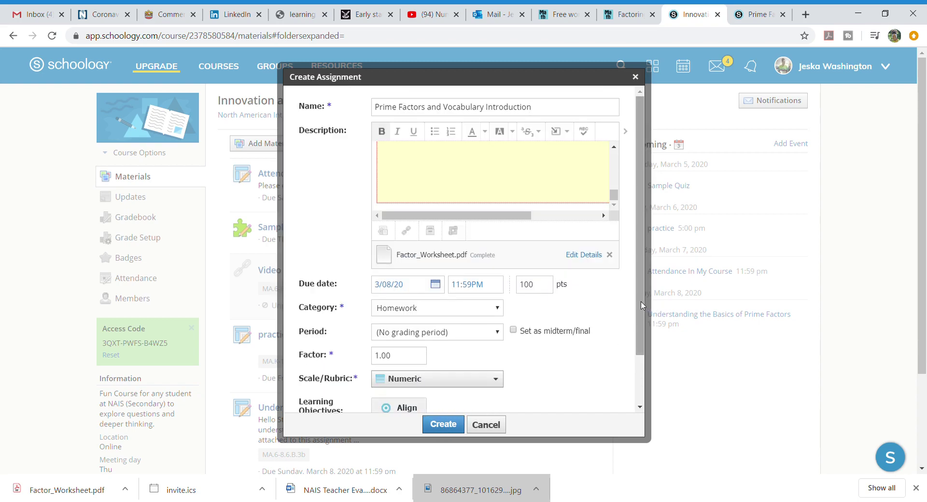
Step: Finish creating the Prime Factors and Vocabulary Introduction assignment with the chosen settings
left_click_drag(642, 305, 641, 344)
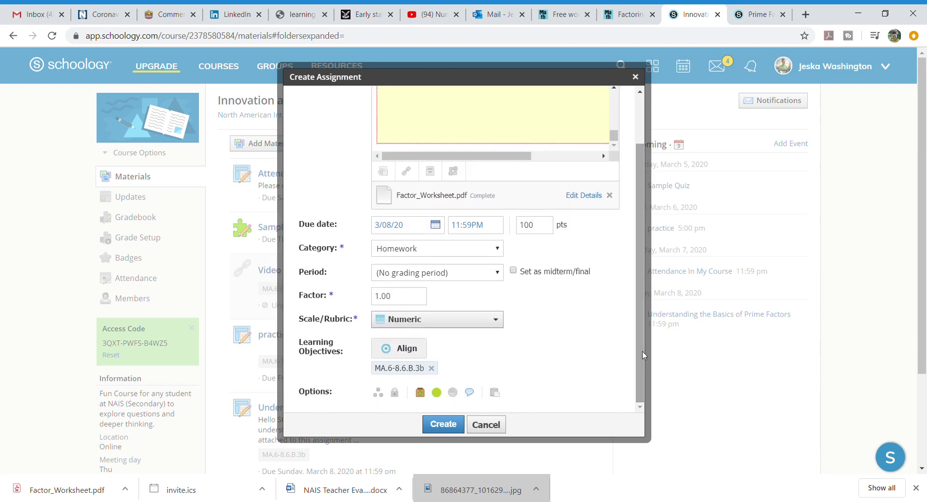
left_click(442, 427)
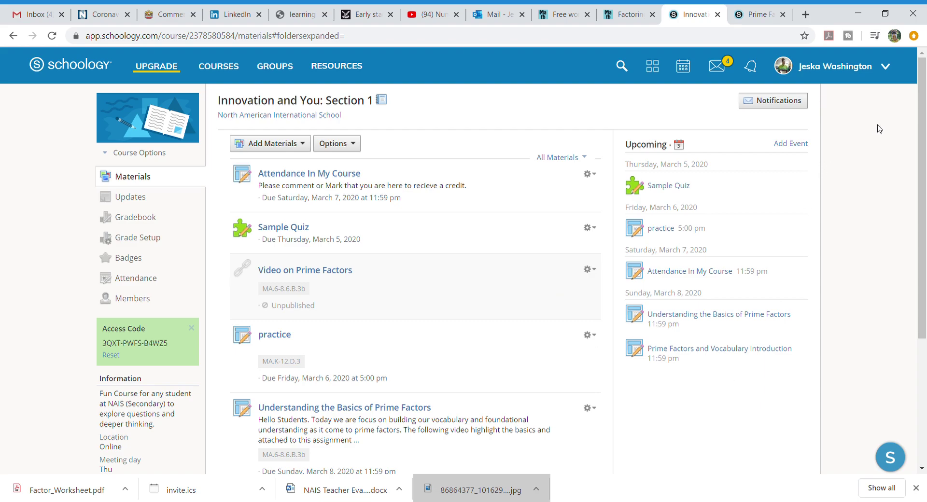
Step: Open the Prime Factors and Vocabulary Introduction assignment from the course materials and review its description, embedded video, attachment and comments area
scroll(922, 192, "down", 2)
scroll(922, 193, "down", 3)
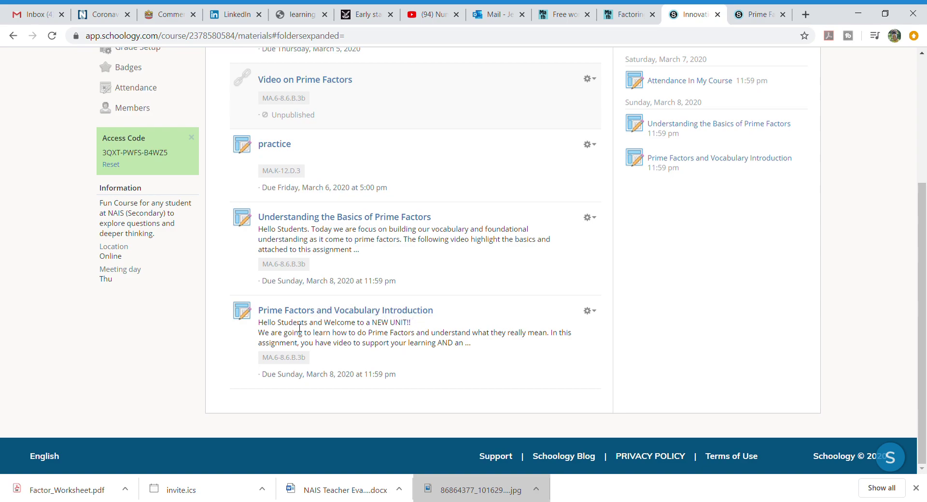
left_click(400, 311)
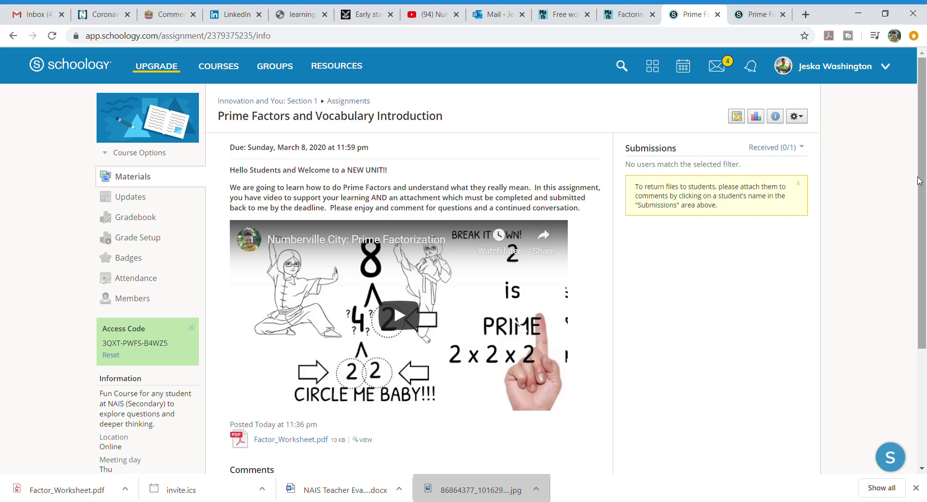
scroll(392, 203, "down", 3)
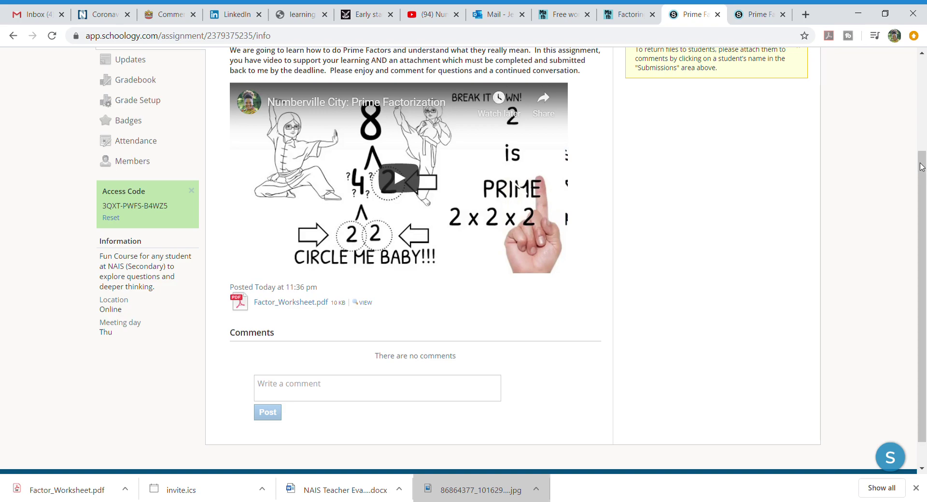
scroll(741, 163, "up", 3)
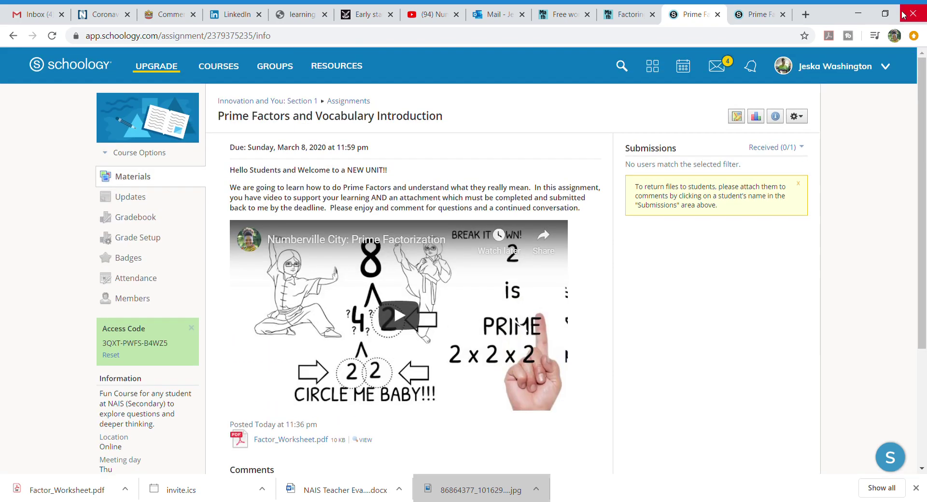